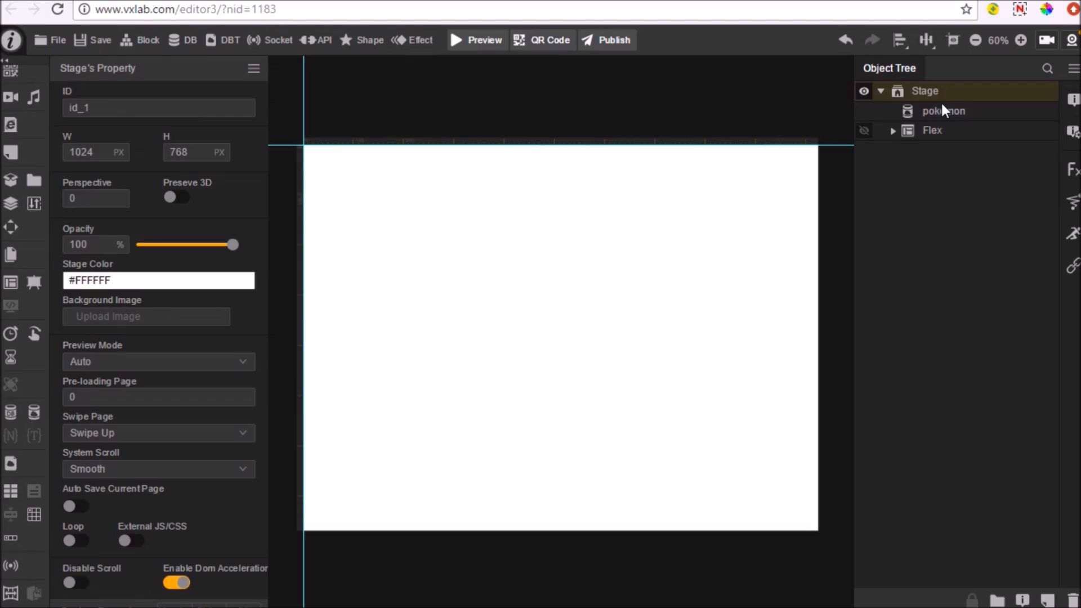
Review the name, stats total and image records stored in the pokemon database
double_click(942, 111)
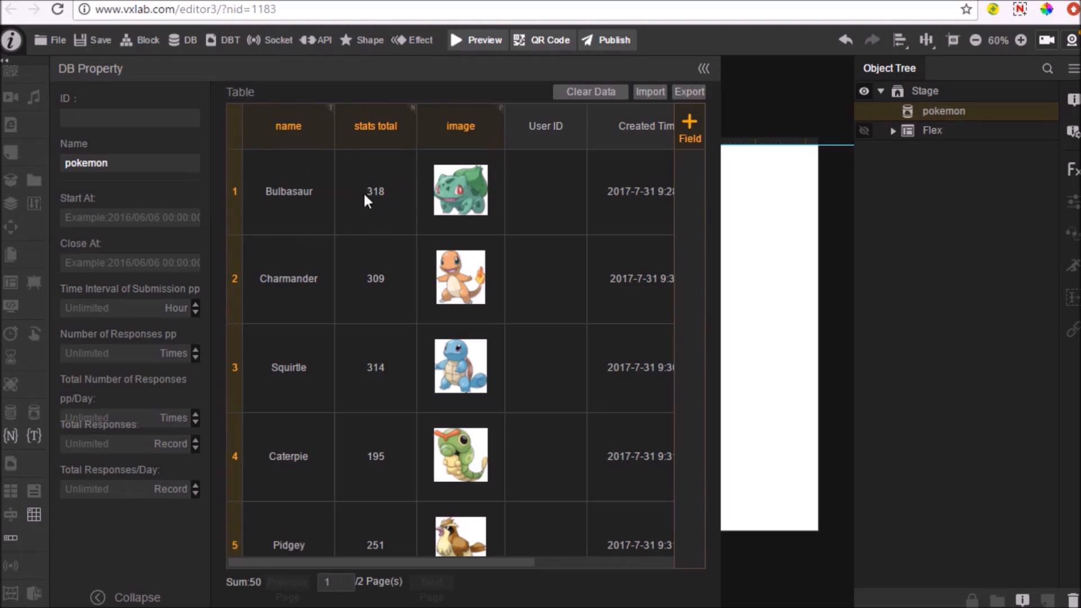
scroll(502, 311, "down", 5)
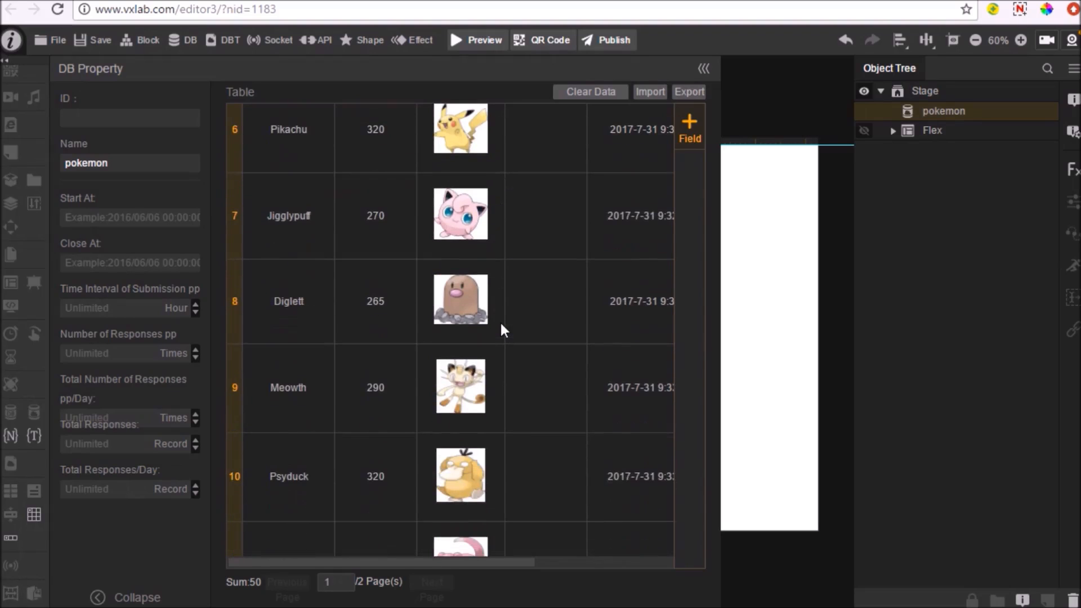
scroll(502, 328, "up", 2)
scroll(502, 330, "up", 3)
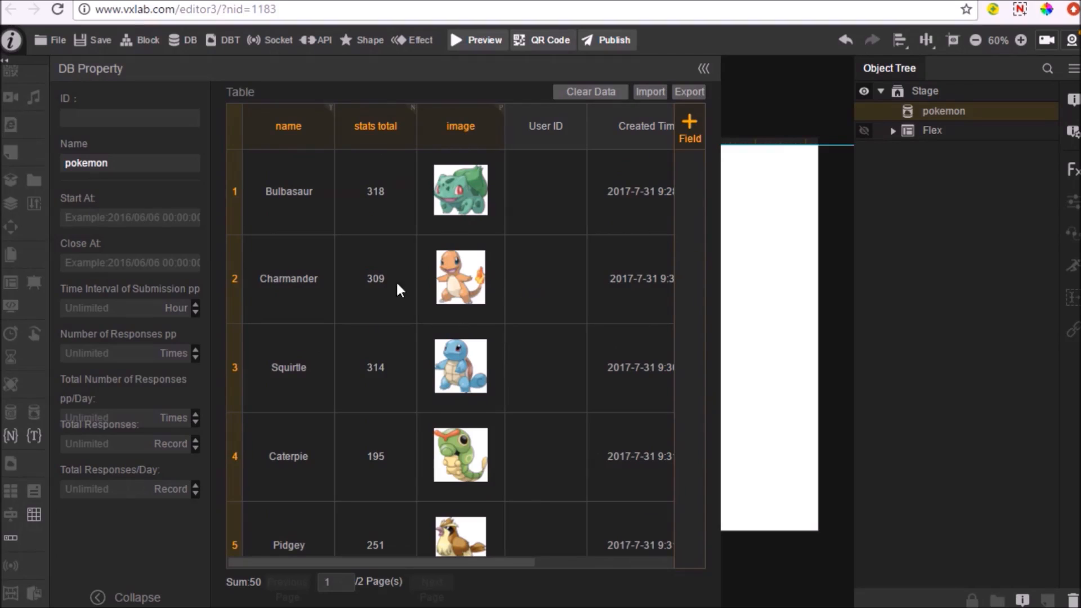
left_click(926, 91)
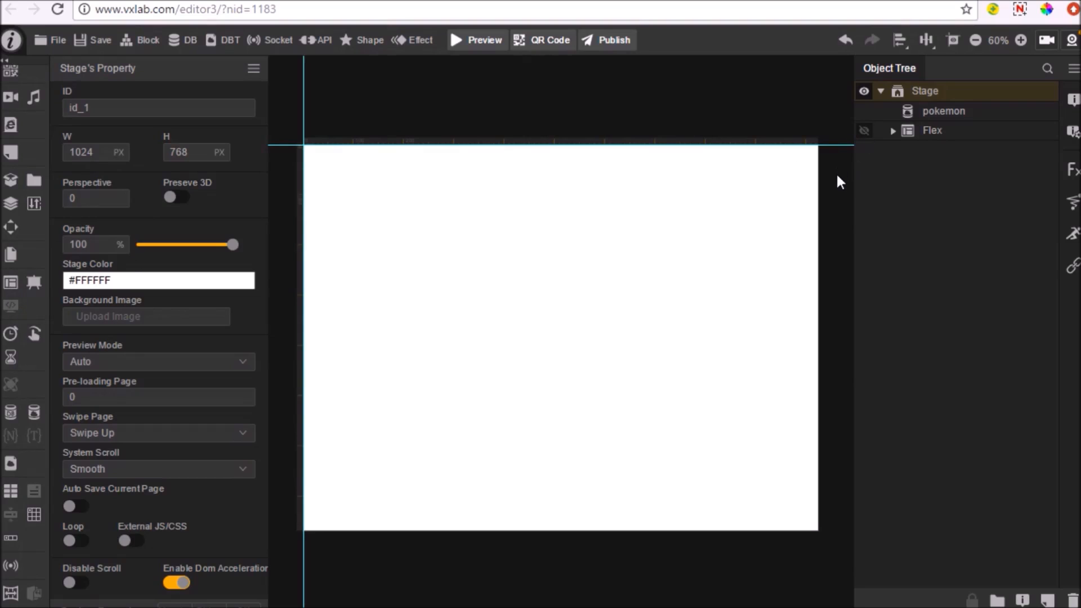
Make the Flex container visible and set its Flex Direction to Left to Right (Wrap)
left_click(862, 132)
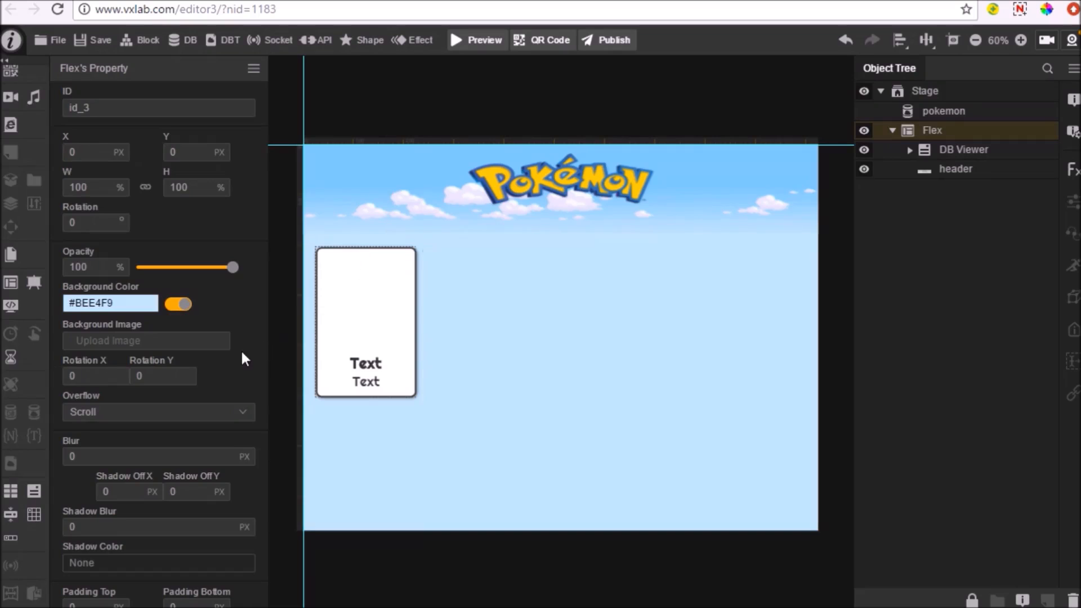
scroll(241, 349, "down", 5)
left_click(173, 421)
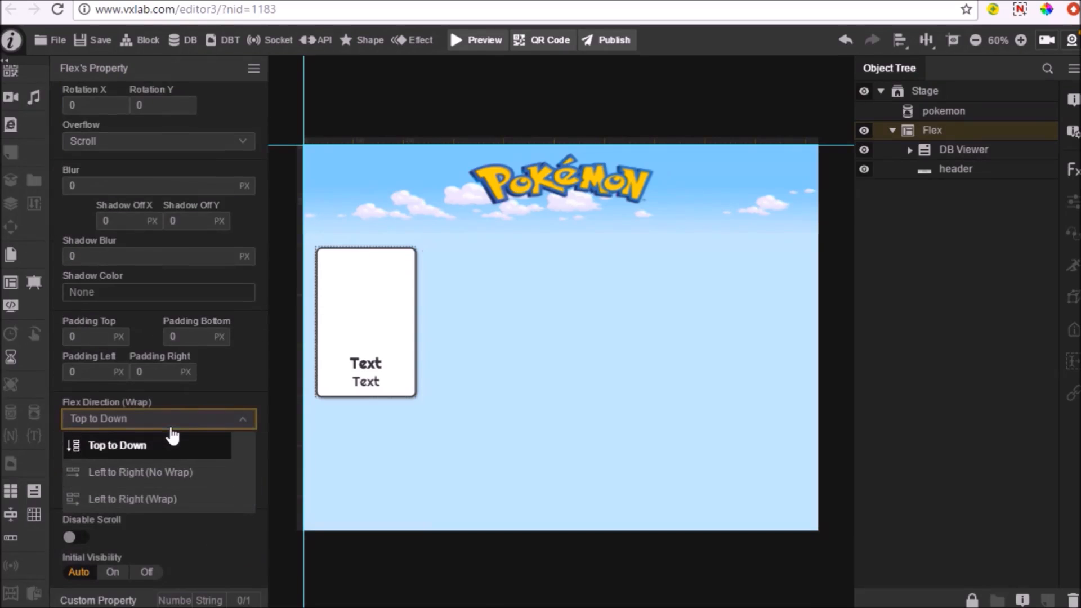
left_click(148, 500)
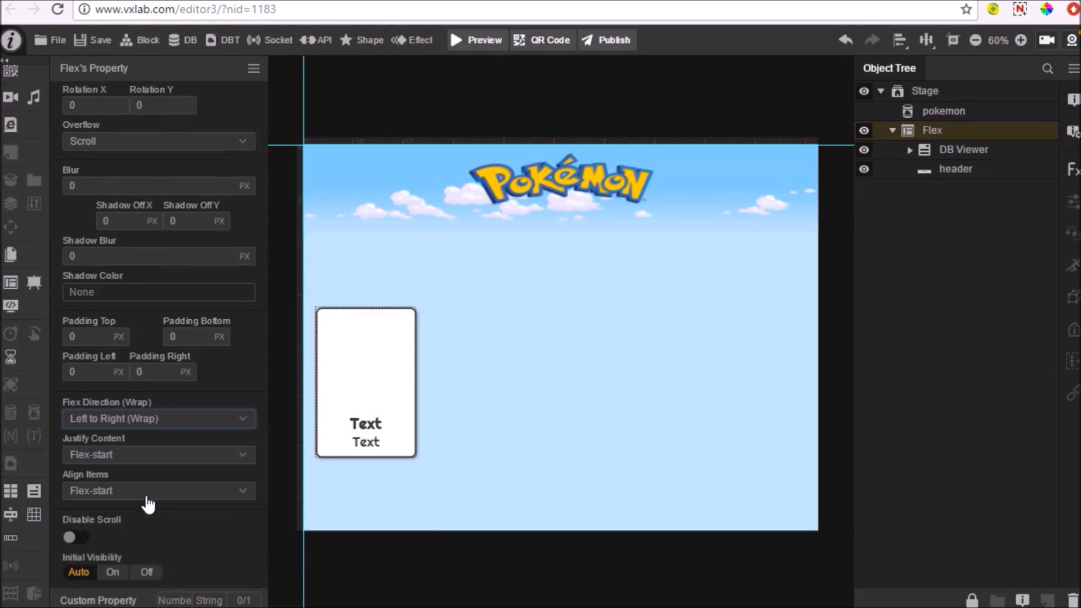
Inspect the DB Viewer's size, margin and fill properties and expand it to show its child objects
left_click(953, 154)
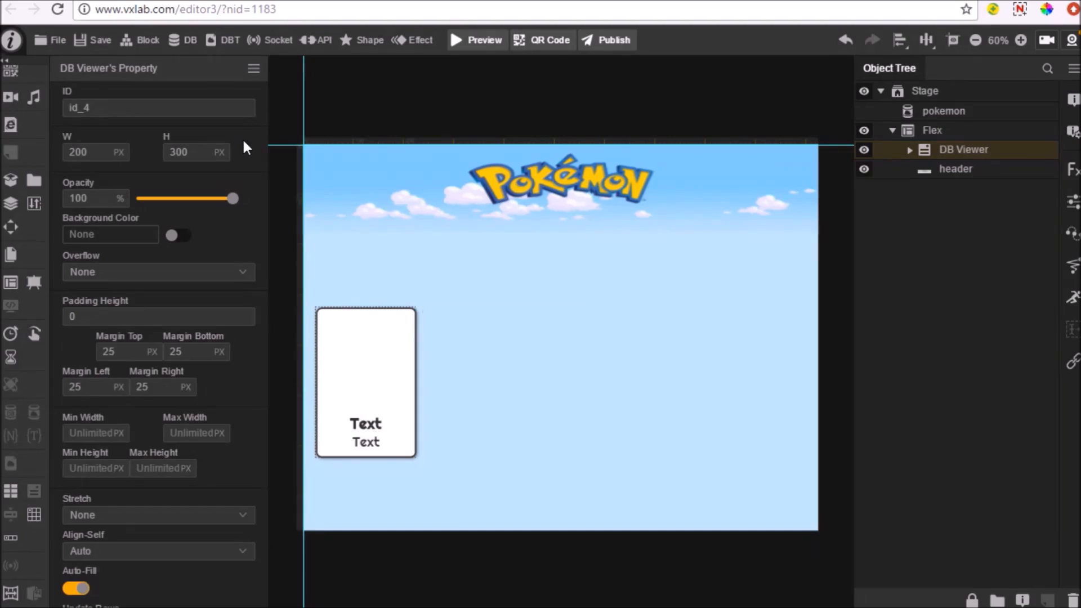
scroll(176, 352, "down", 3)
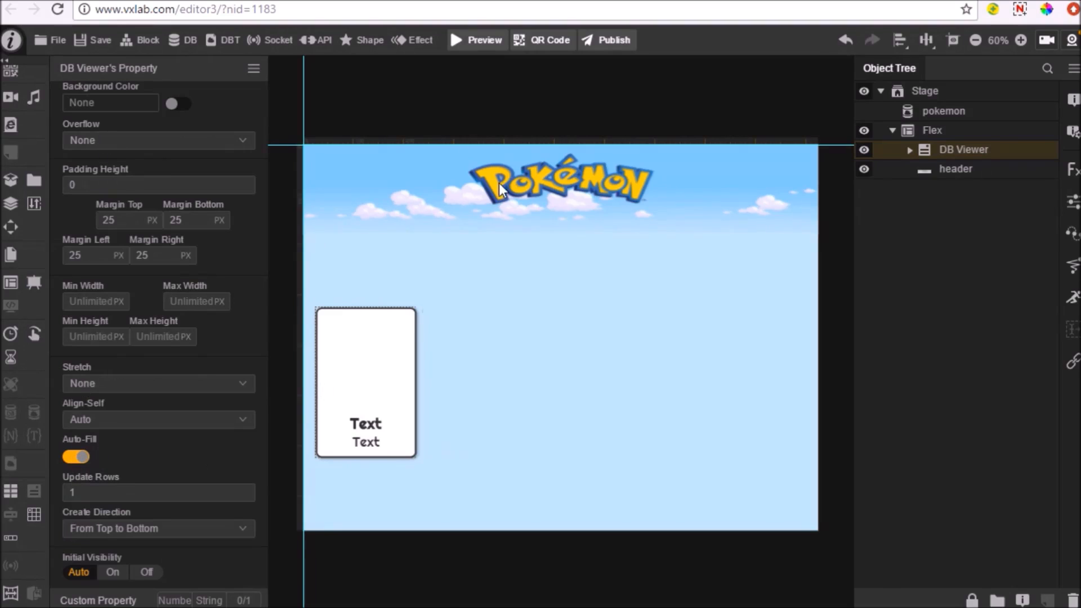
left_click(407, 434)
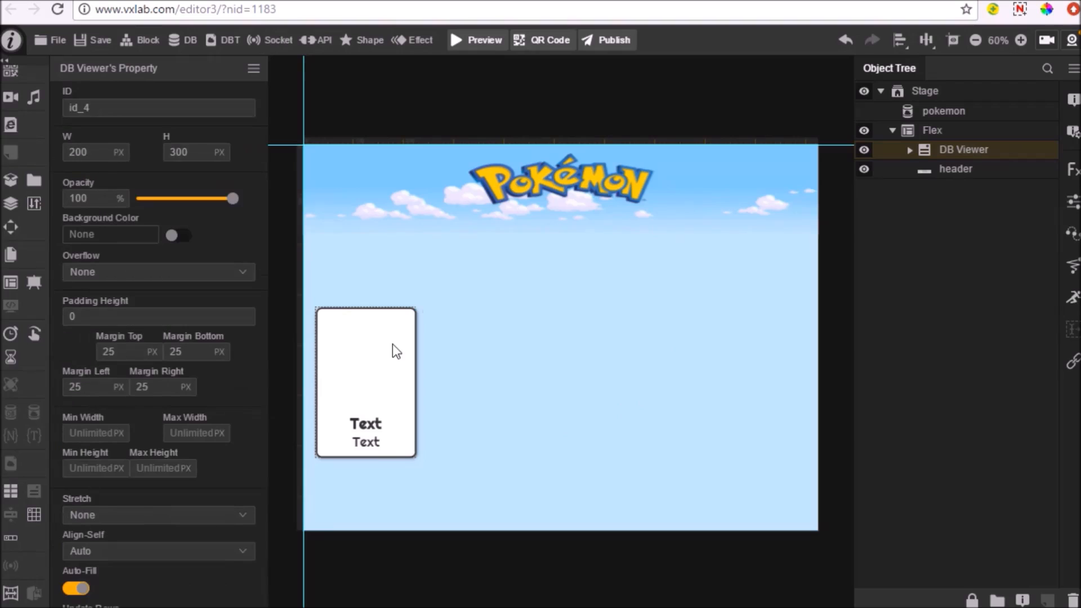
left_click(909, 150)
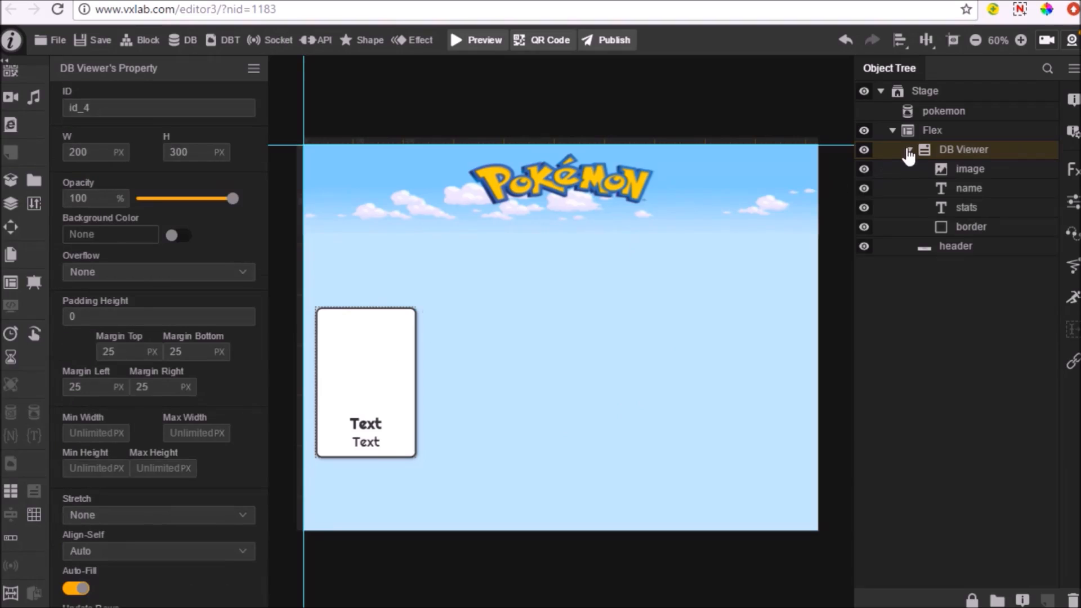
Select the DB Viewer's image object and run a preview of the project
left_click(958, 172)
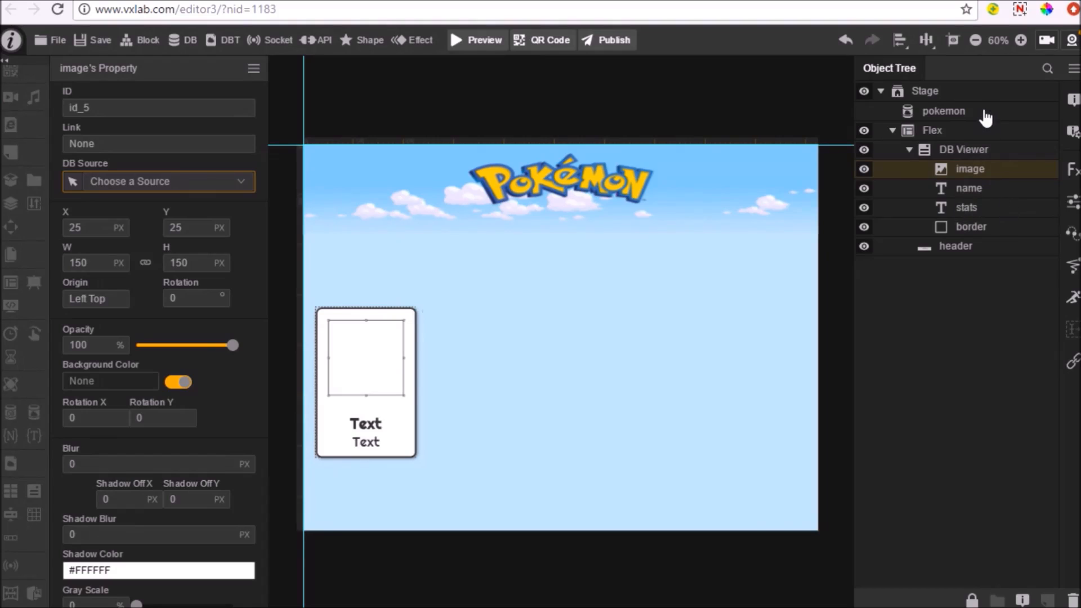
left_click(483, 51)
left_click(550, 367)
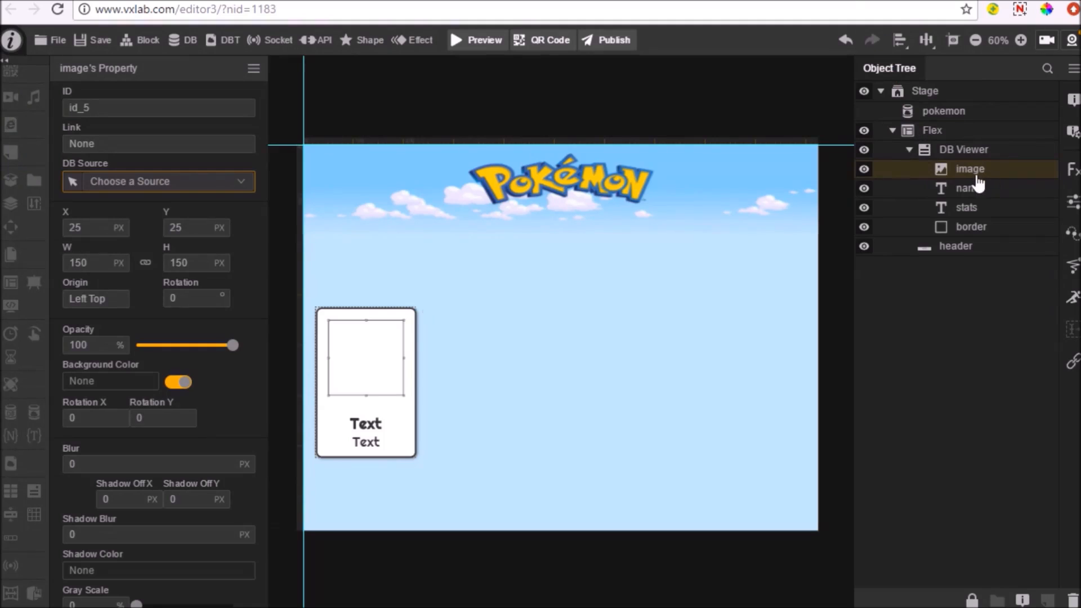
Link the image object's DB Source to the image field of the pokemon database
left_click(227, 190)
left_click(203, 212)
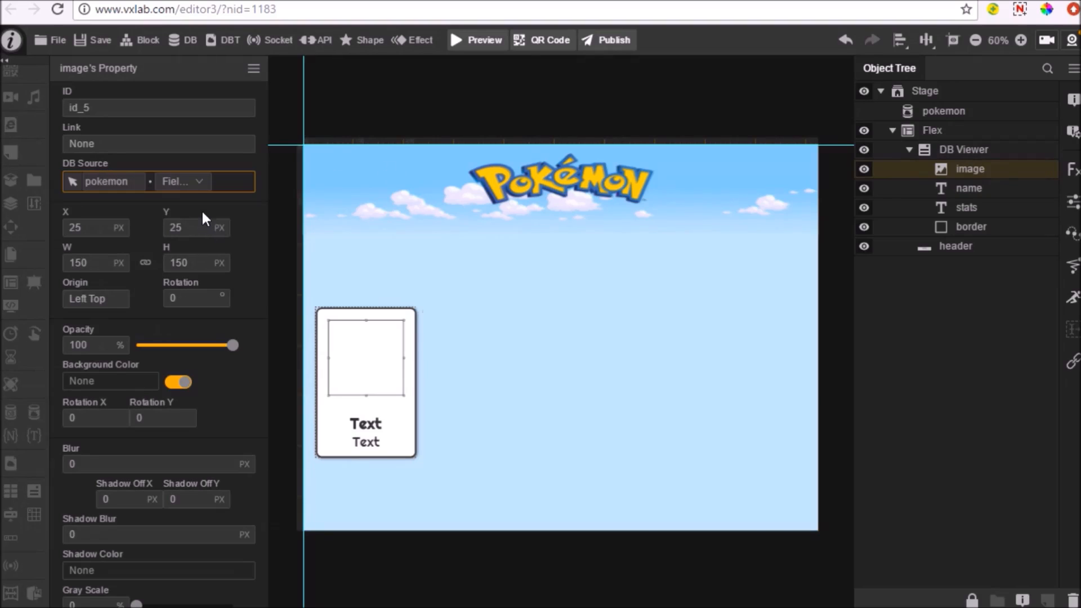
left_click(188, 183)
left_click(190, 240)
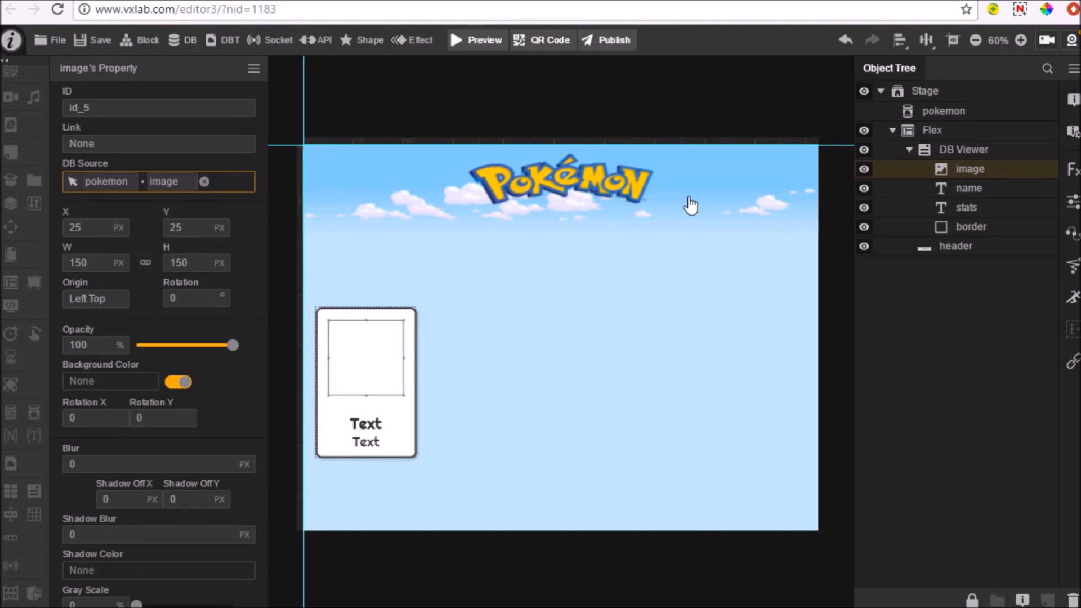
Link the name text object's DB Source to the name field of the pokemon database
left_click(918, 185)
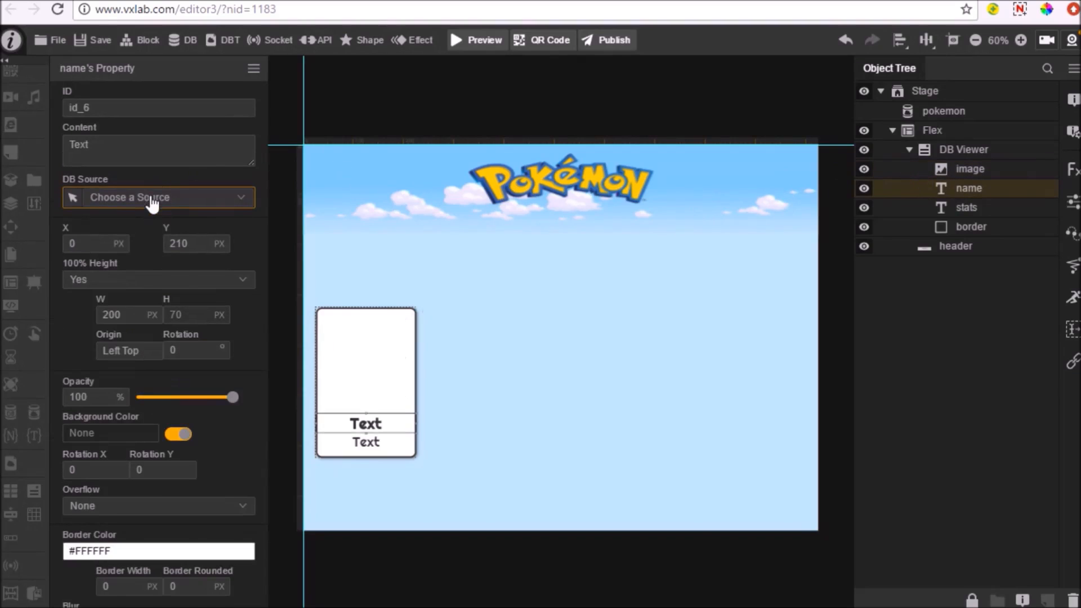
left_click(130, 207)
left_click(126, 224)
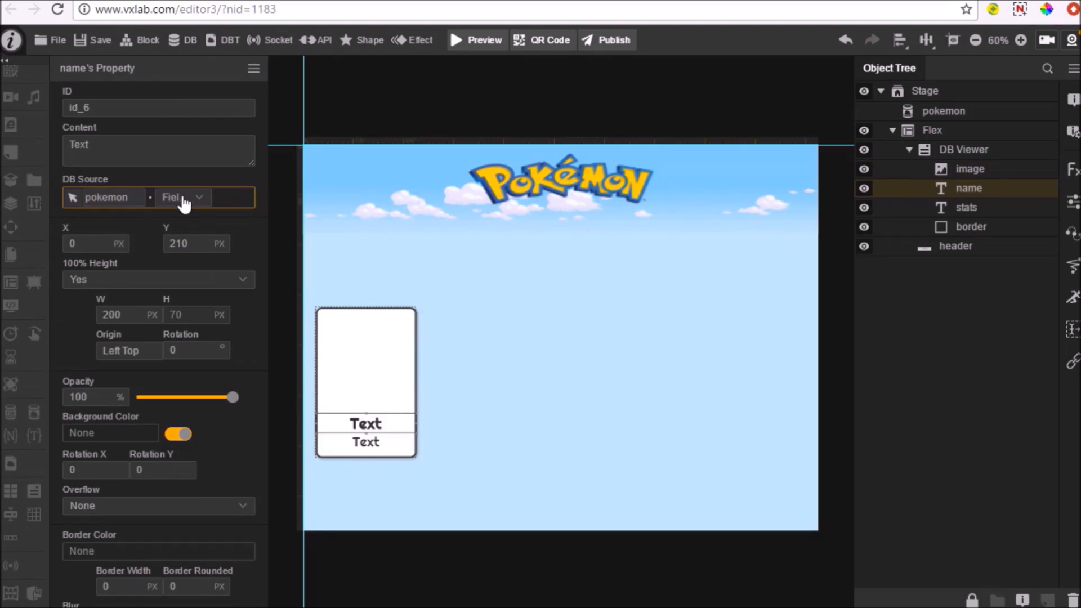
left_click(184, 201)
left_click(182, 220)
Link the stats text object's DB Source to the stats total field of the pokemon database
left_click(989, 210)
left_click(139, 203)
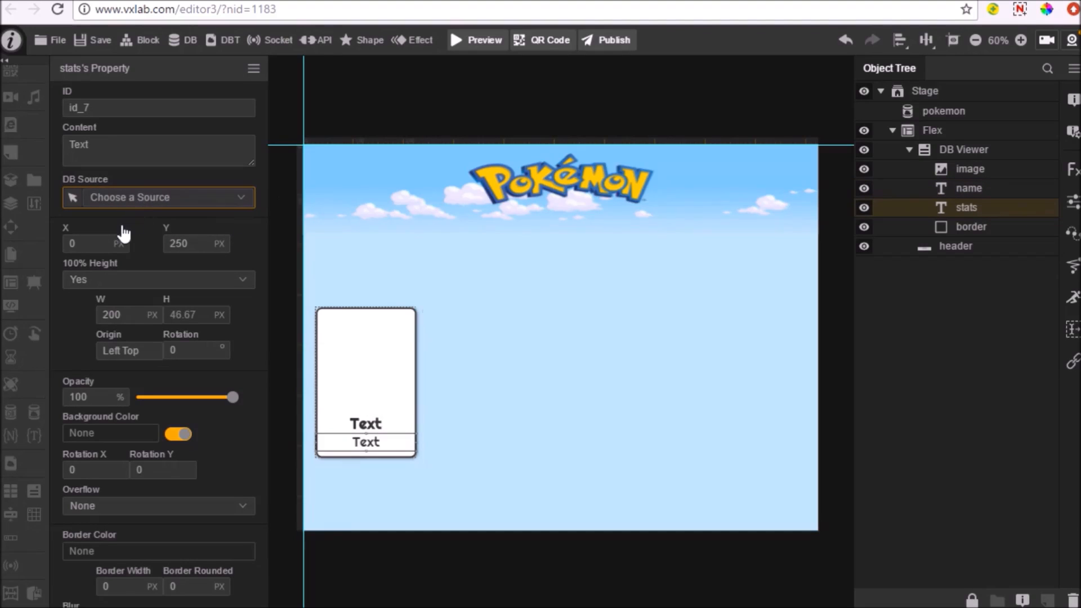
left_click(120, 228)
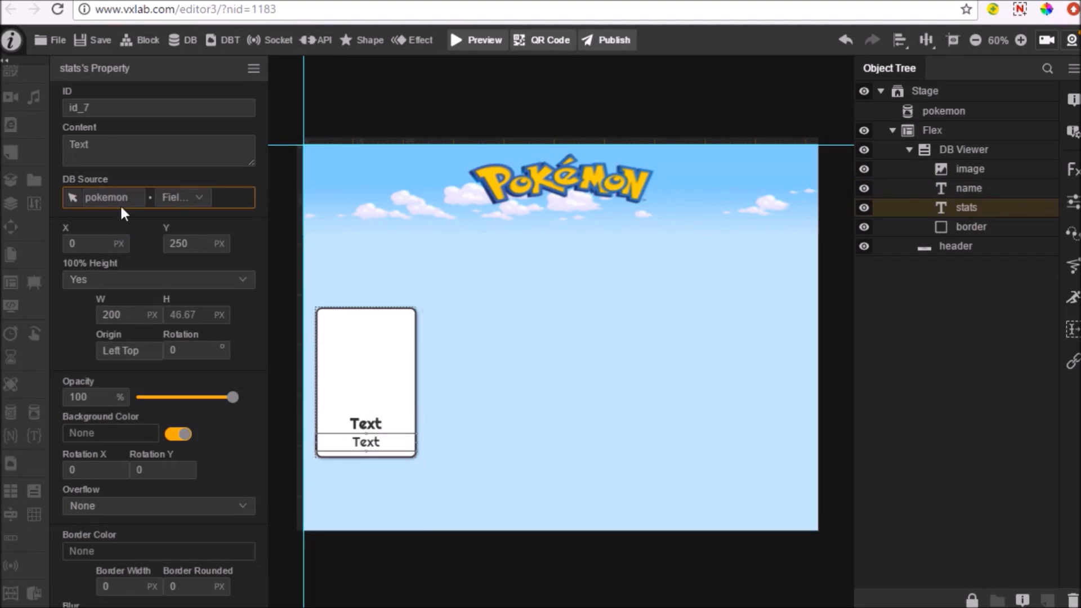
left_click(176, 203)
left_click(177, 236)
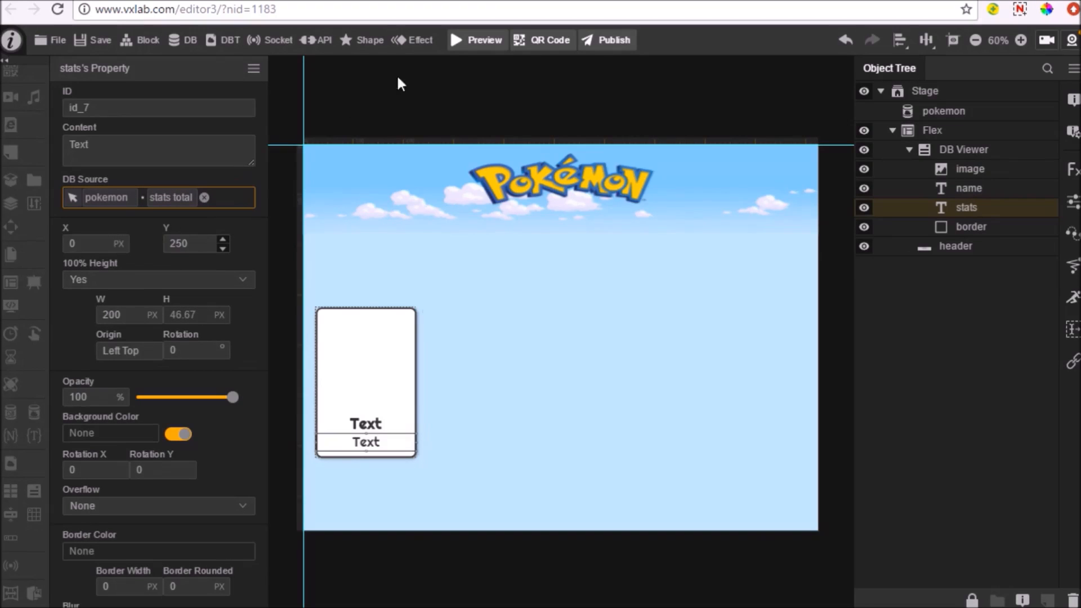
Preview the project and resize the browser window to check how the Pokémon cards wrap
left_click(492, 39)
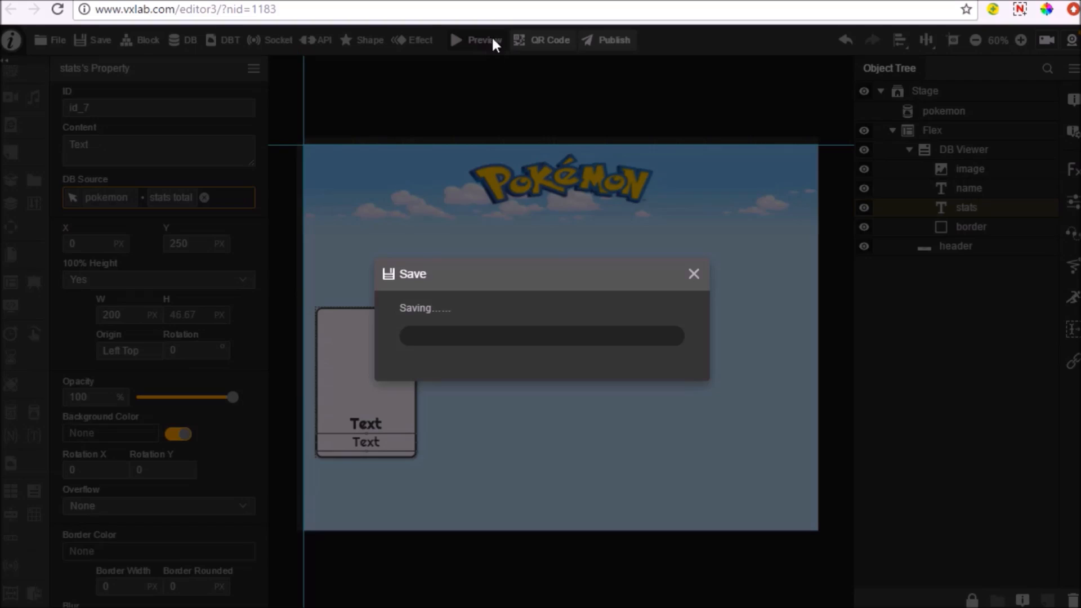
left_click(553, 365)
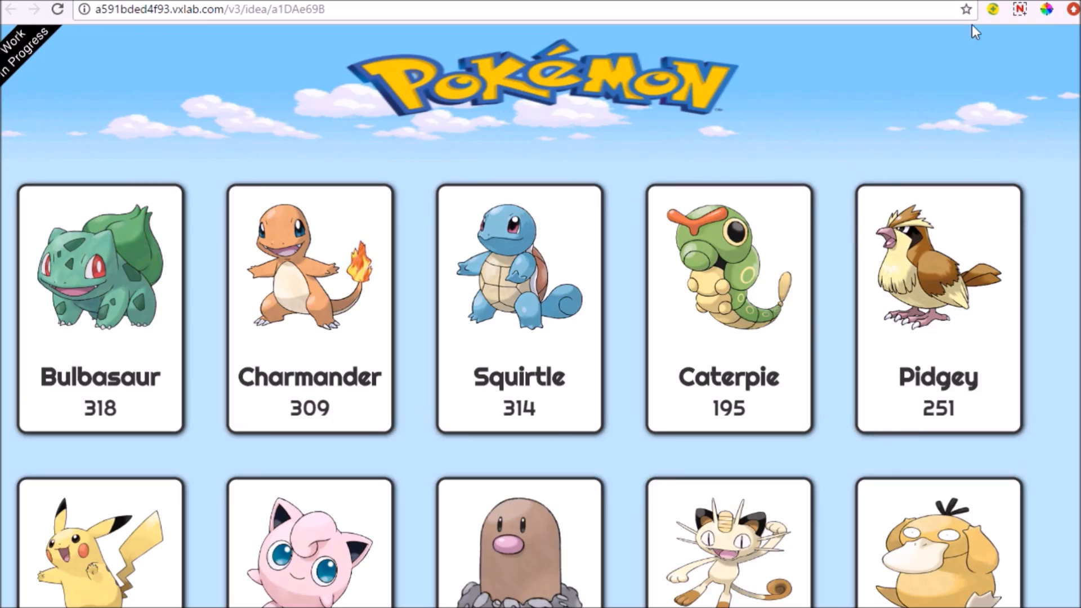
left_click(1029, 1)
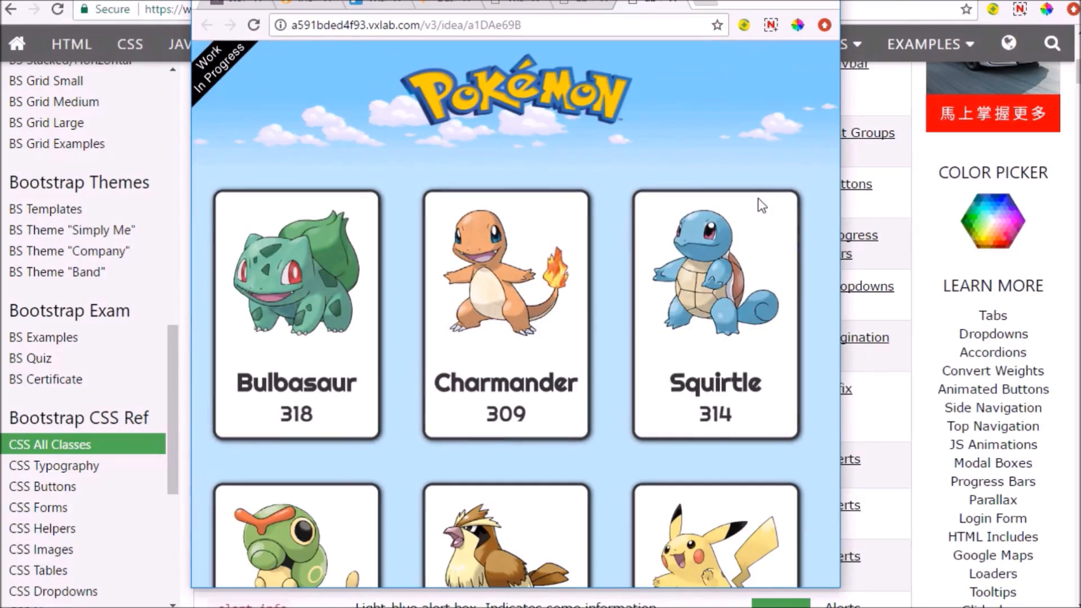
left_click_drag(839, 224, 859, 284)
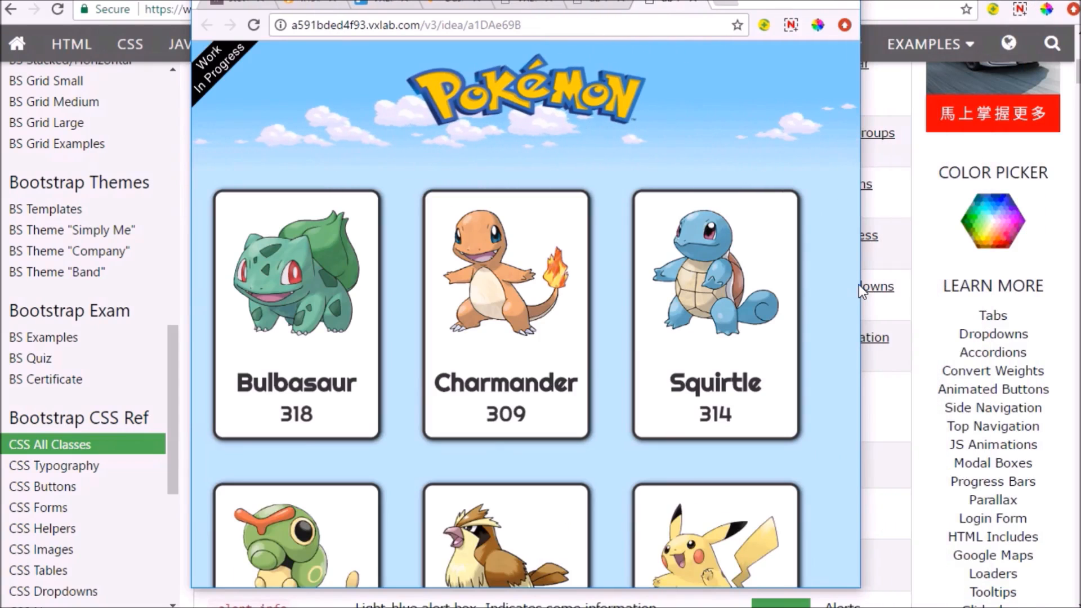
double_click(802, 2)
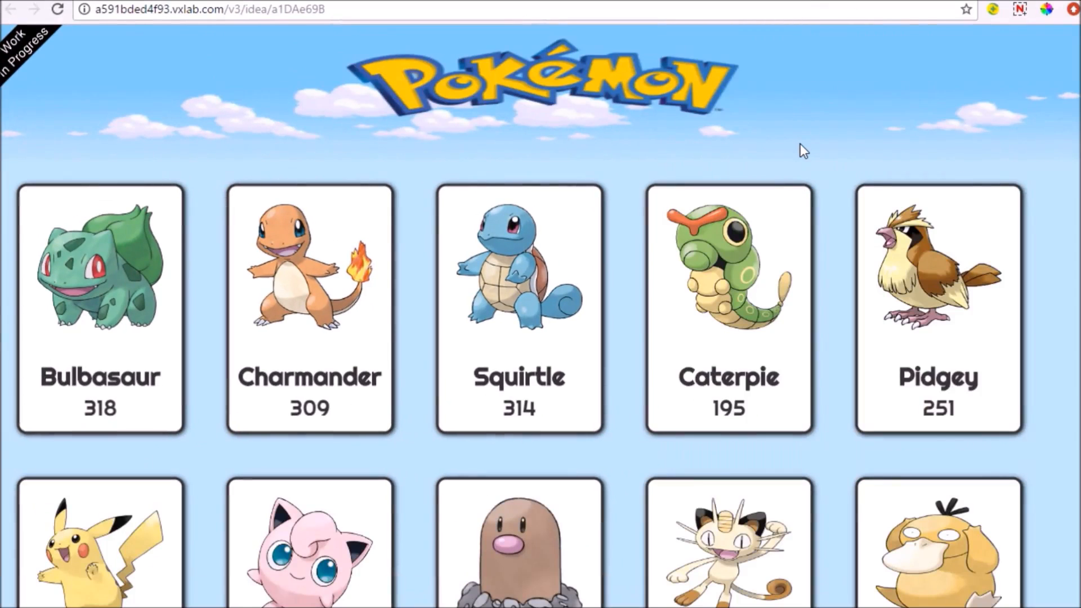
Check how further rows of Pokémon cards load at the end of the previewed page, and return to the editor
scroll(822, 161, "down", 3)
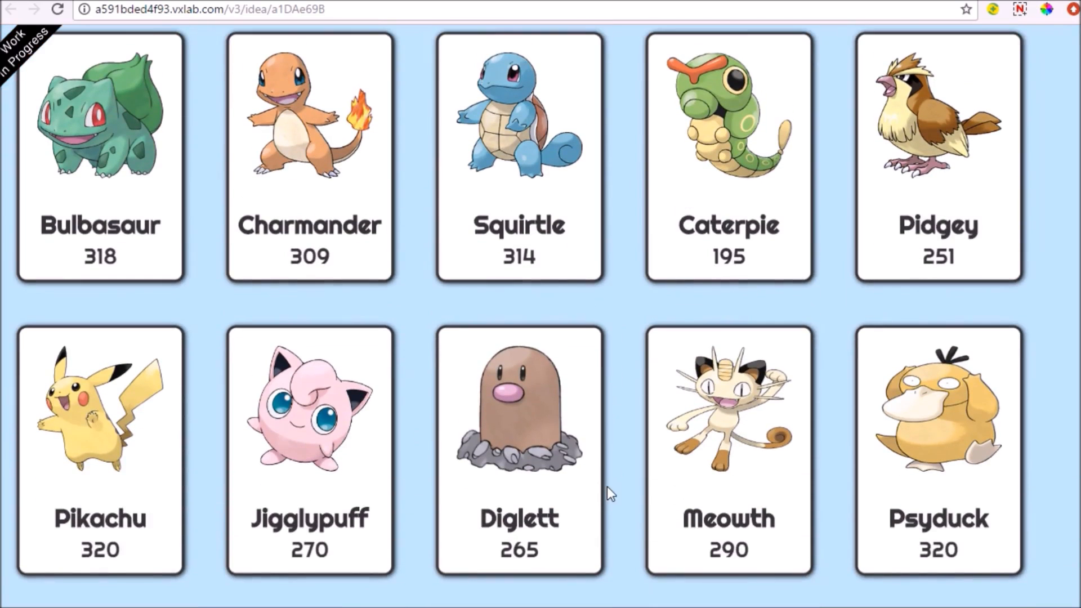
scroll(608, 437, "down", 2)
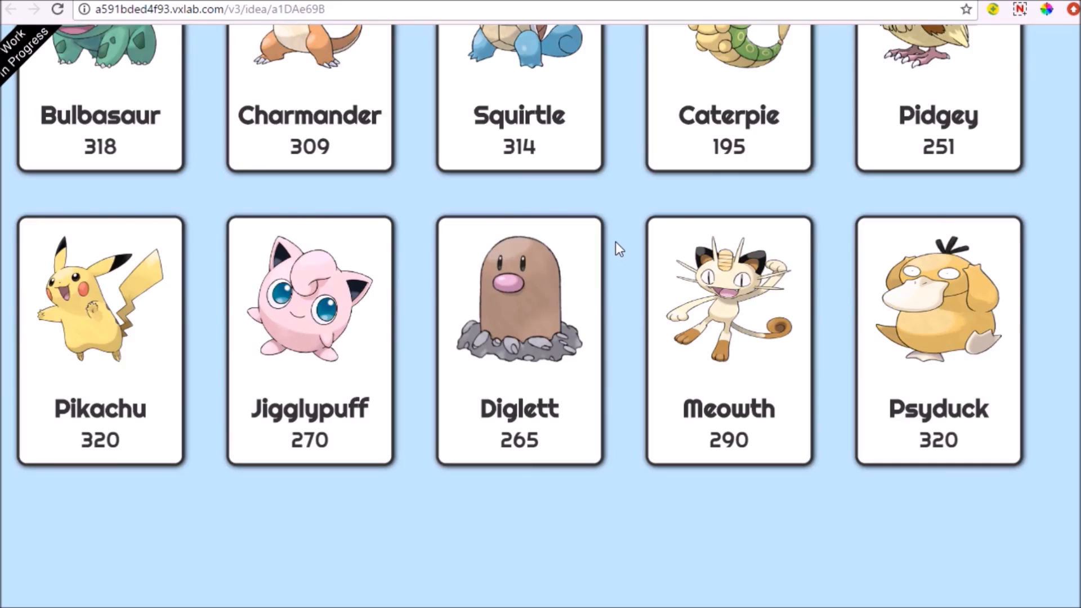
scroll(616, 242, "up", 2)
scroll(617, 289, "down", 4)
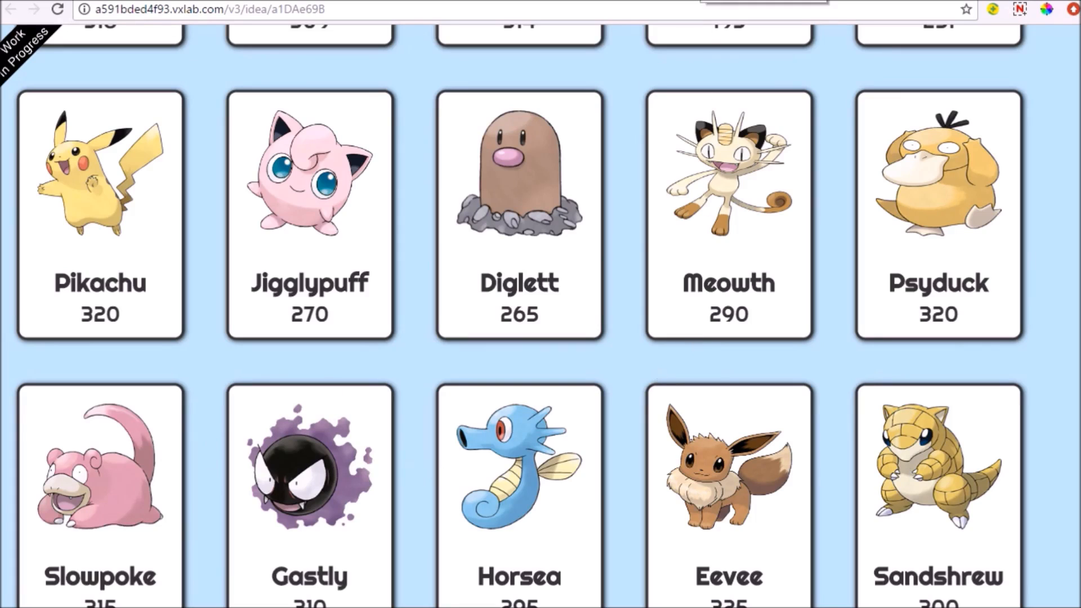
left_click(699, 0)
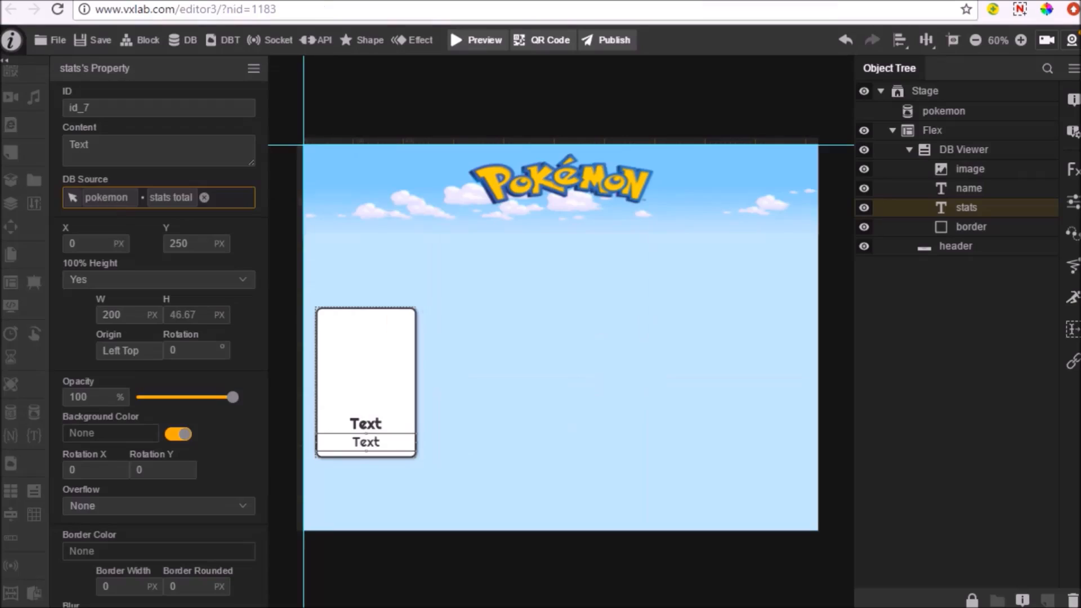
Set the DB Viewer's Update Rows to 3 and turn off its Auto-Fill
left_click(946, 151)
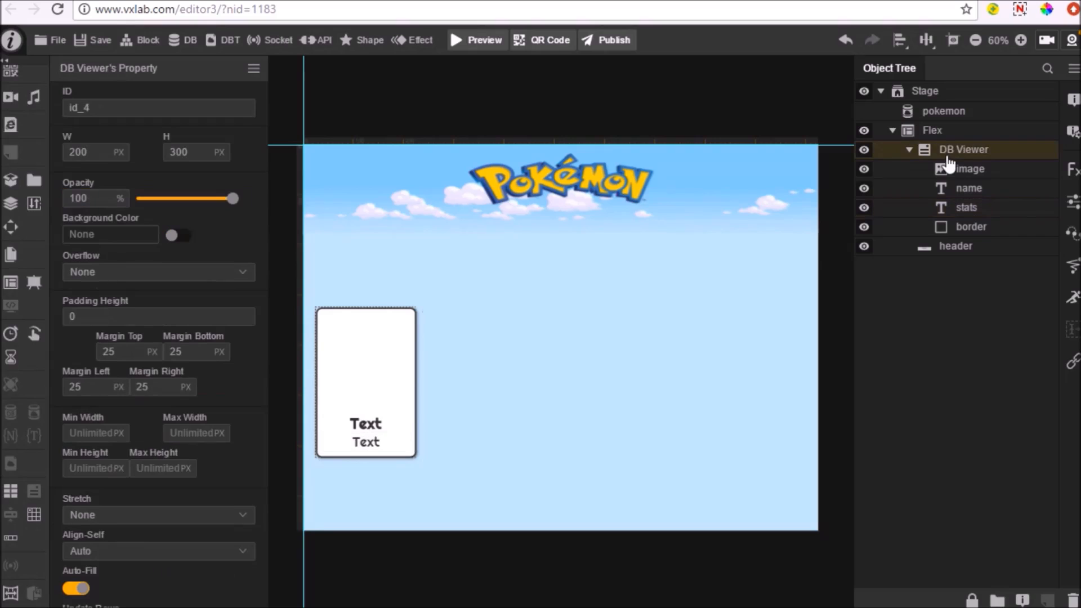
scroll(193, 401, "down", 3)
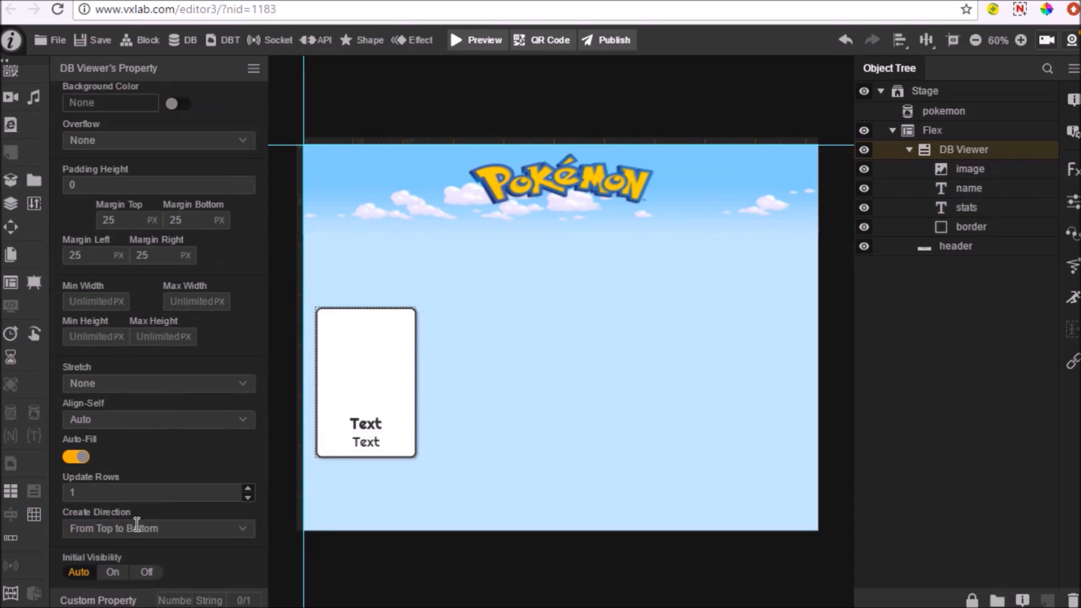
double_click(108, 495)
type("3")
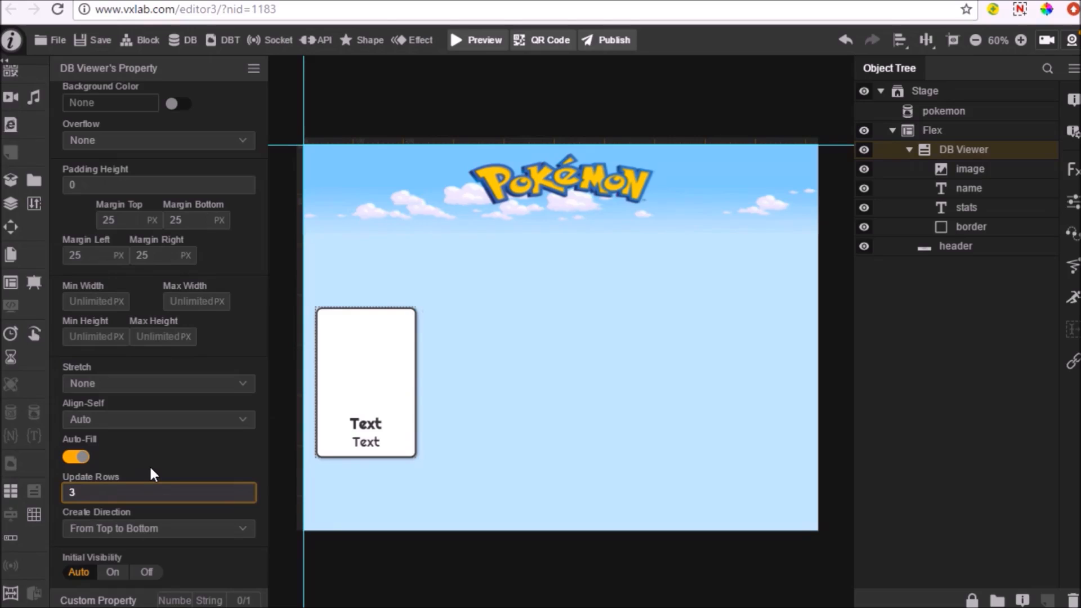
left_click(206, 443)
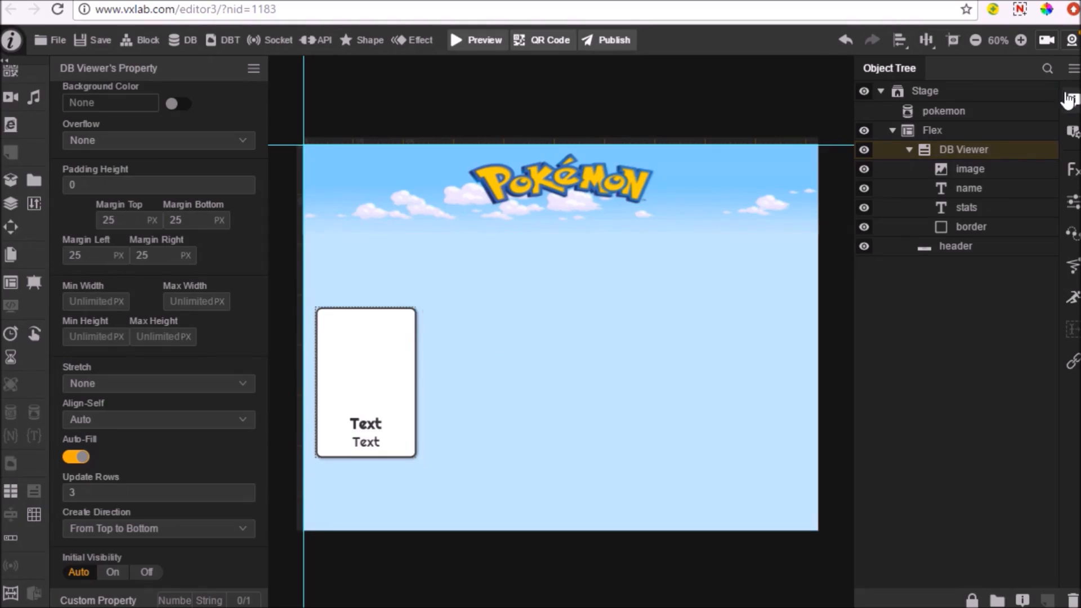
left_click(76, 457)
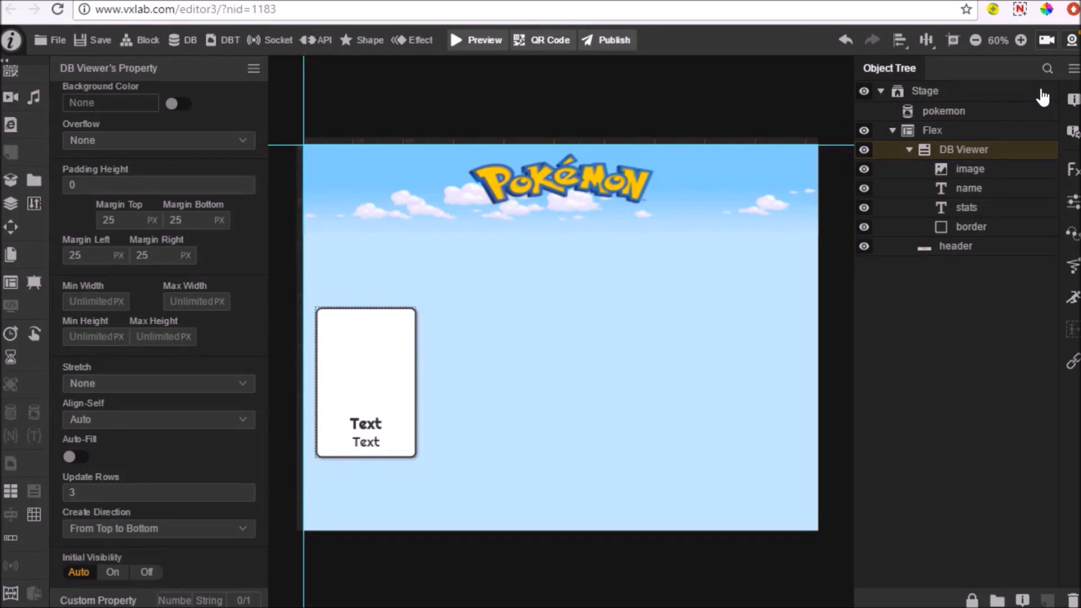
Add an event to the Stage and set its condition to Initialize
left_click(1053, 92)
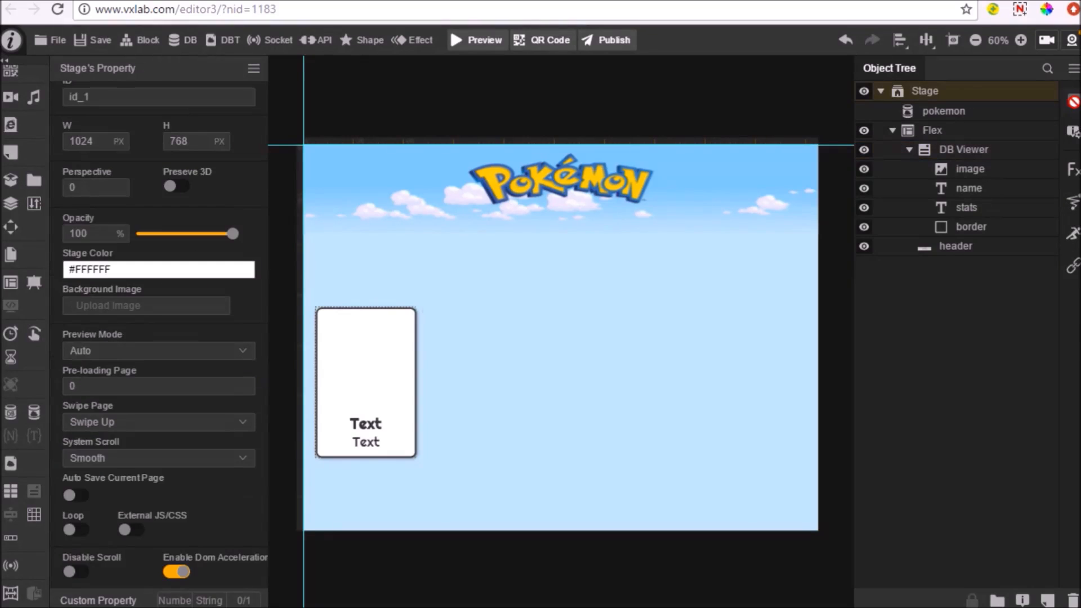
left_click(1073, 102)
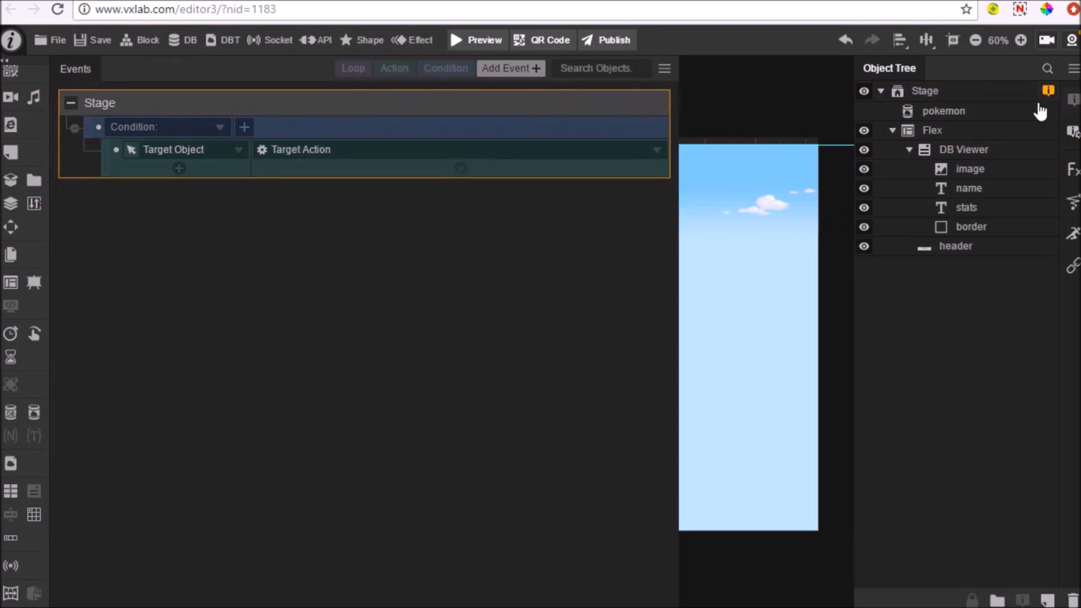
left_click(189, 130)
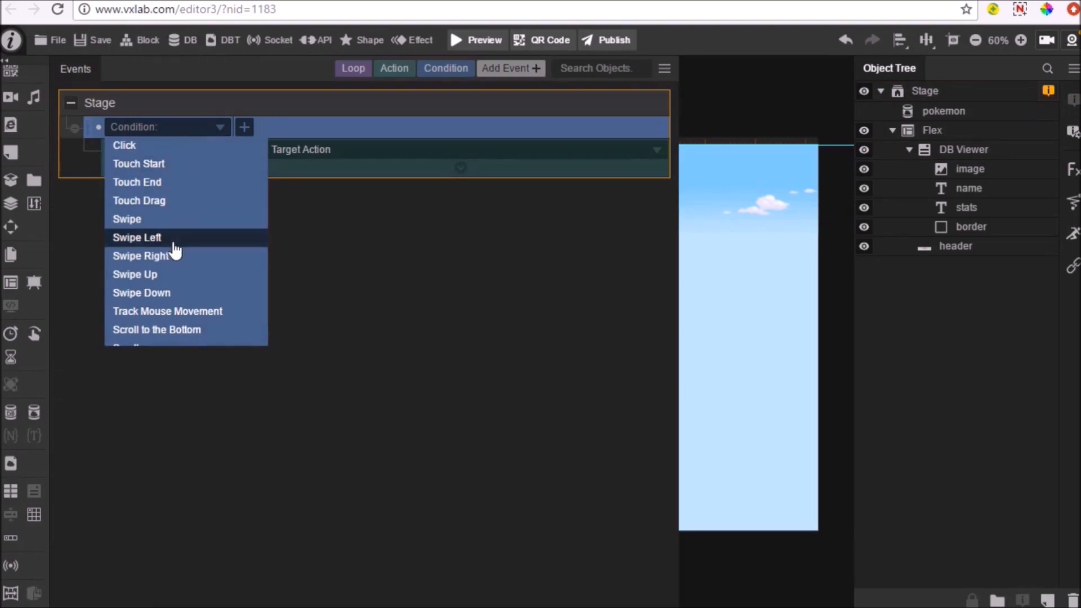
scroll(173, 247, "down", 3)
left_click(139, 282)
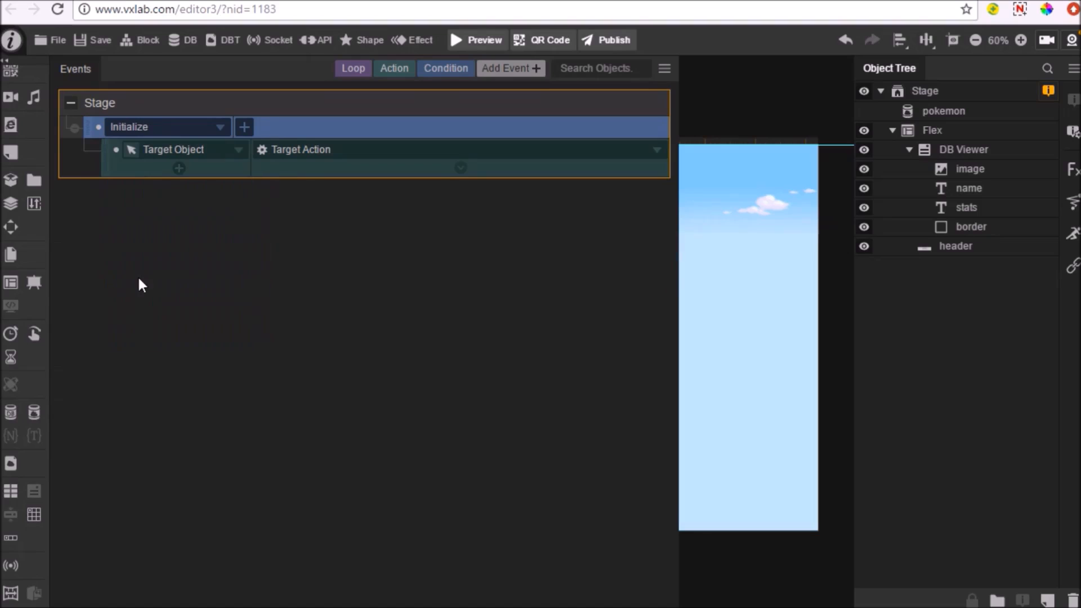
Set the event's action to Create a DB Viewer in Flex, with DB Viewer as its cells and sorted by stats total
left_click(131, 151)
left_click(909, 131)
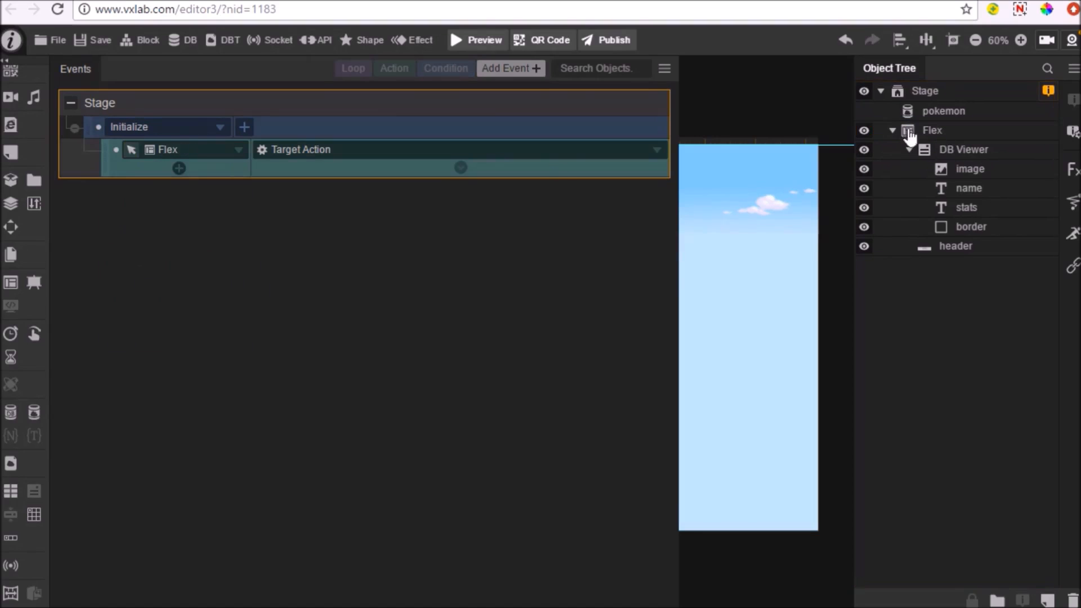
left_click(435, 157)
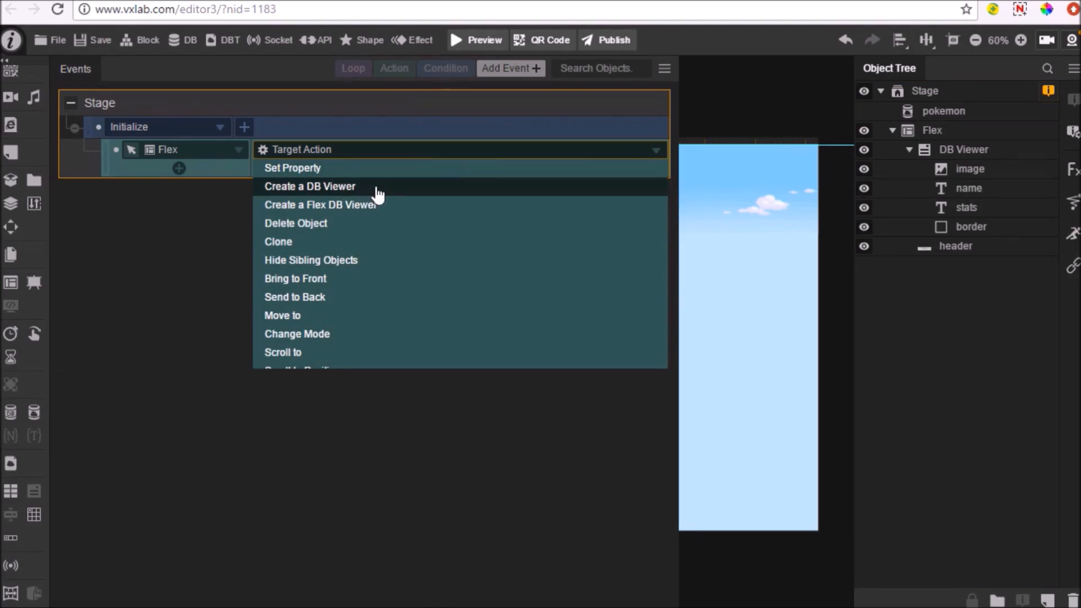
left_click(355, 189)
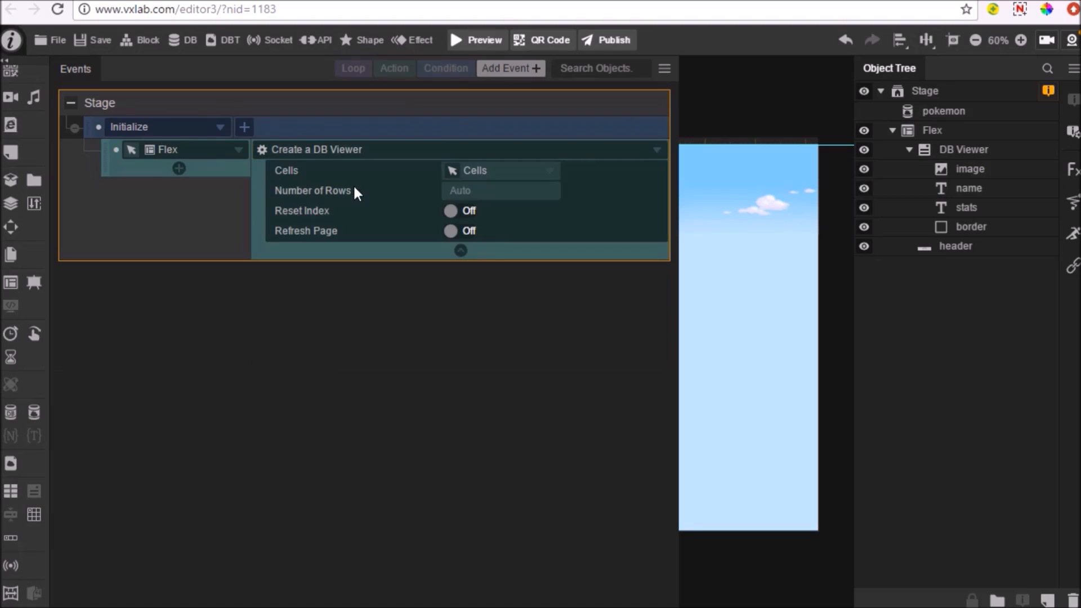
left_click(452, 172)
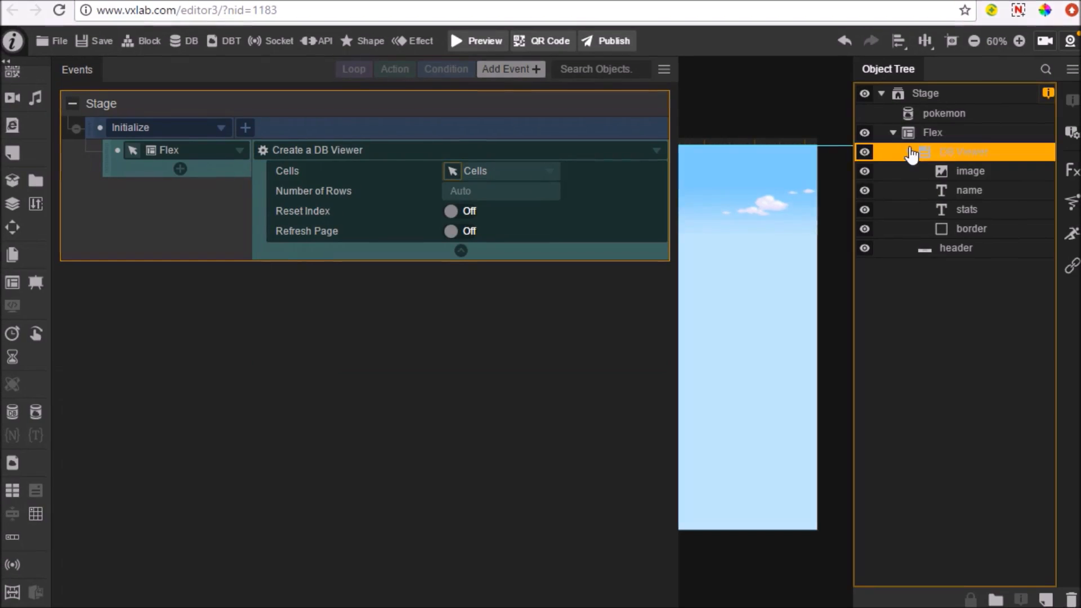
left_click(955, 152)
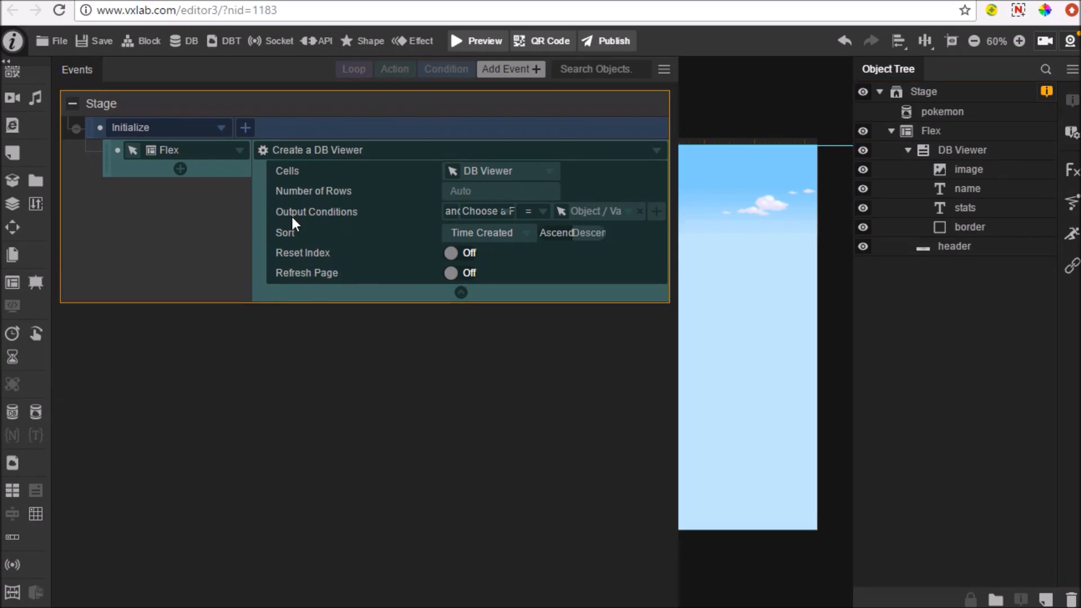
left_click(519, 239)
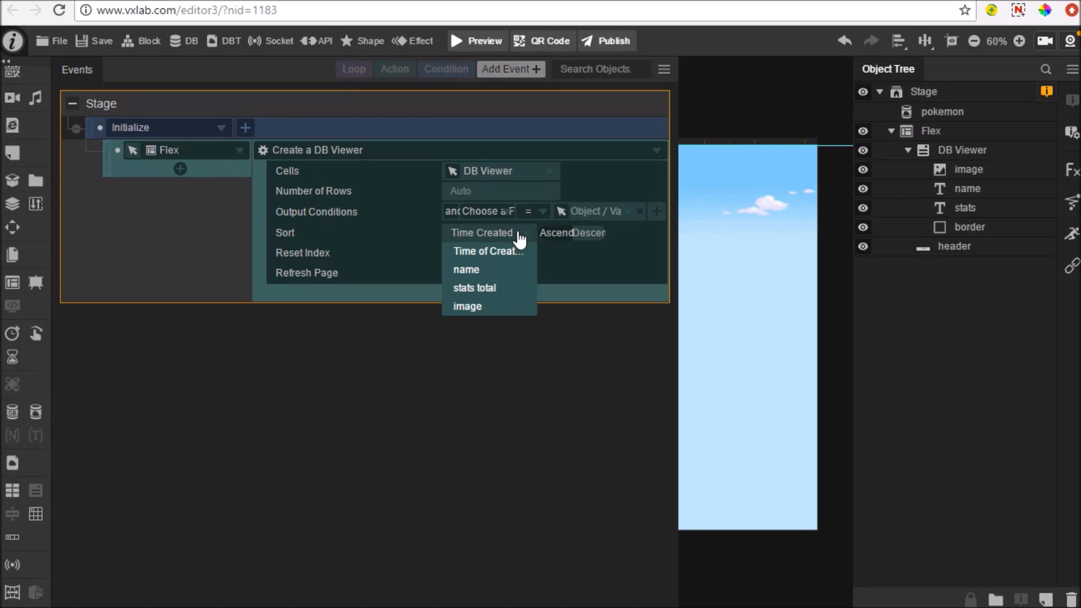
left_click(488, 290)
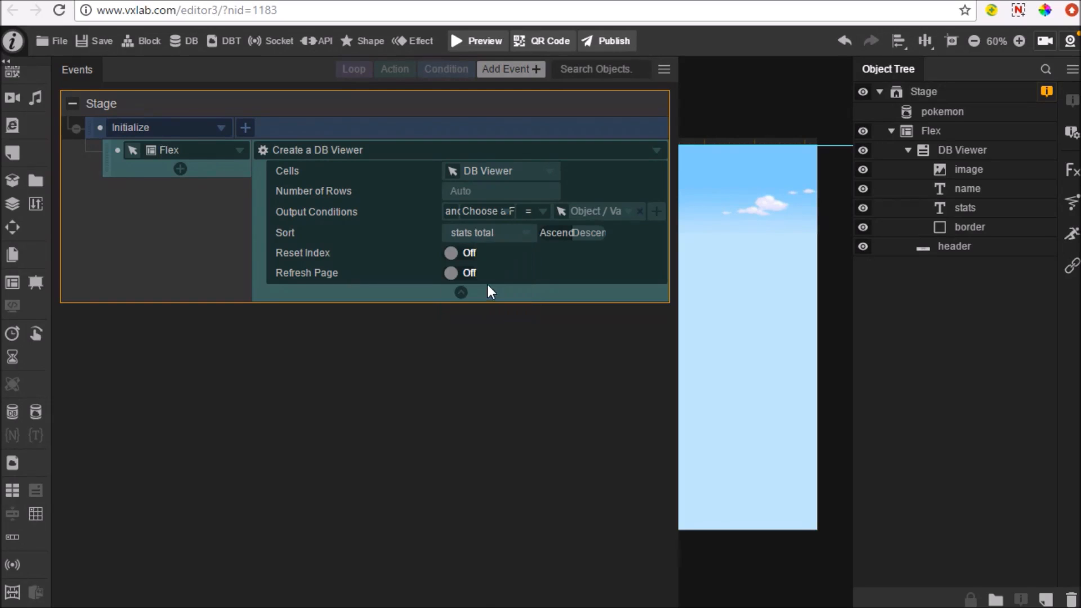
Preview the project to check the sort order of the Pokémon cards, and return to the editor
left_click(482, 45)
left_click(550, 363)
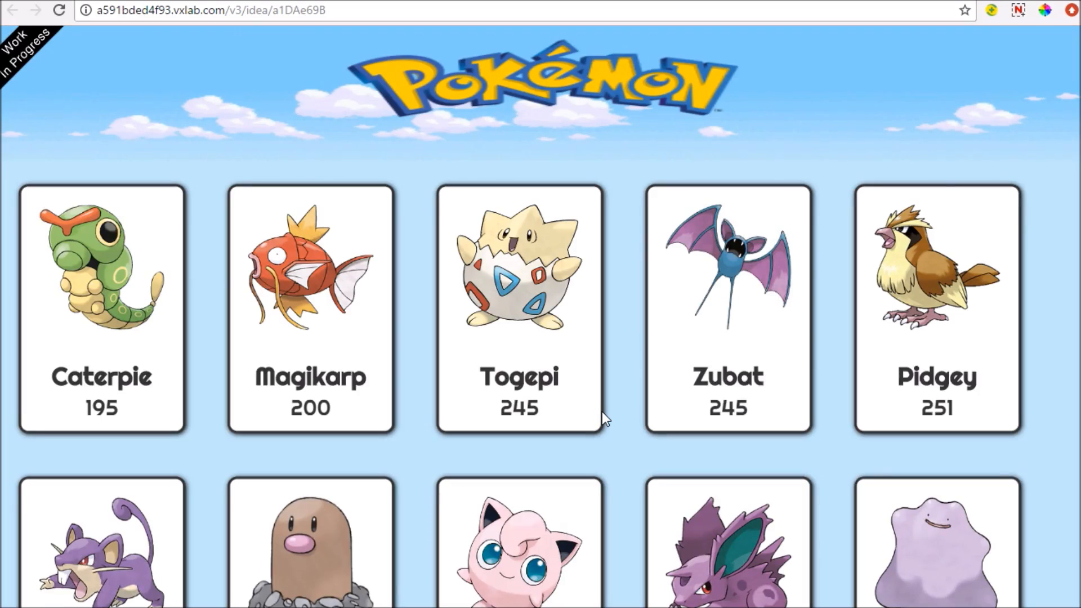
scroll(595, 336, "down", 3)
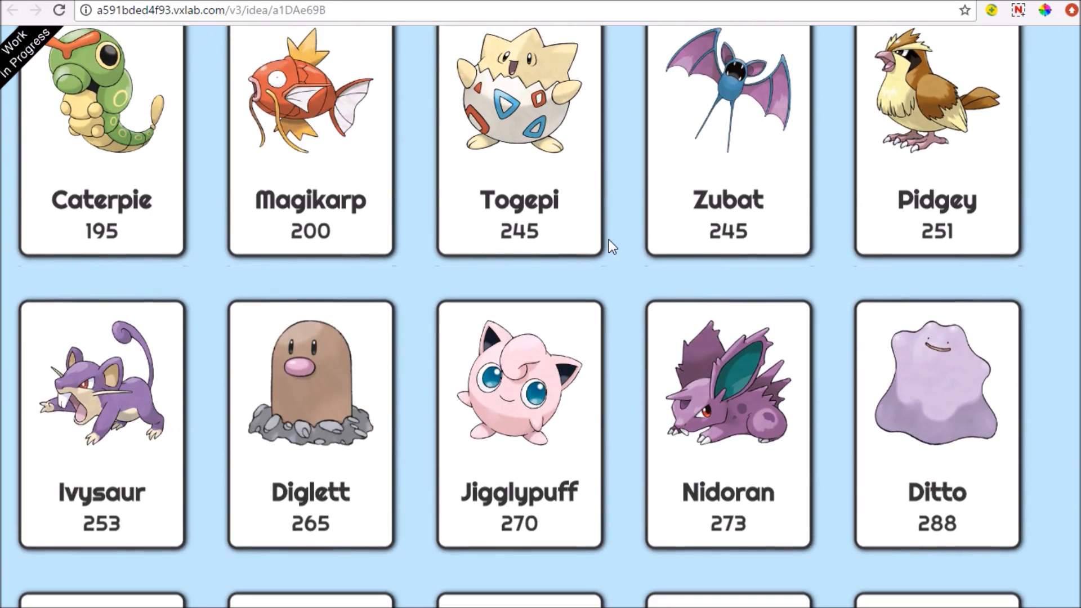
left_click(612, 1)
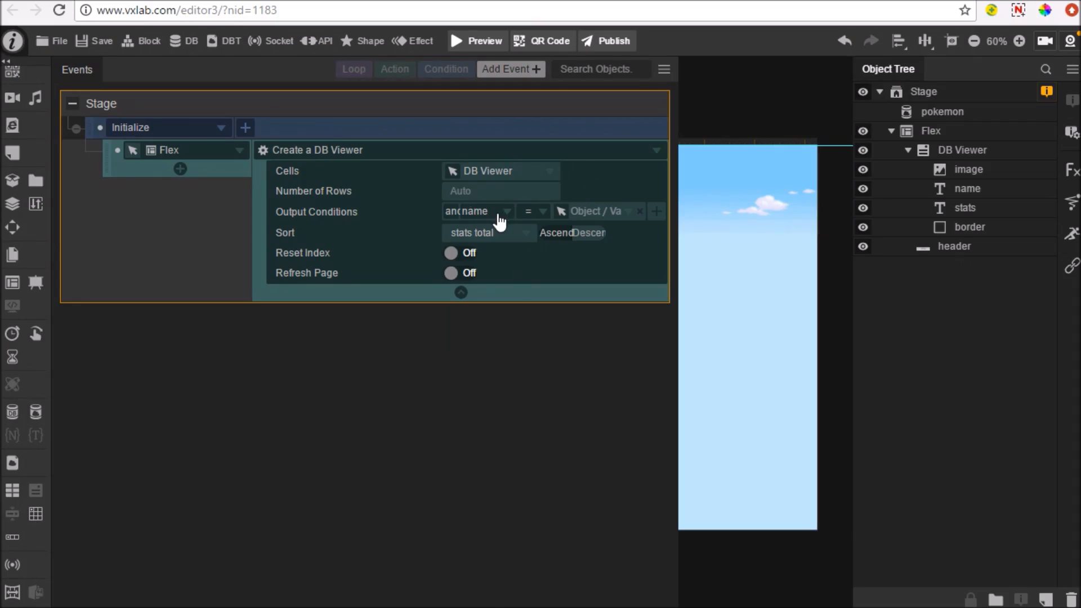
Add the output condition stats total = 405 to the Create a DB Viewer action and preview the project
left_click(499, 217)
left_click(489, 245)
type("405")
left_click(485, 41)
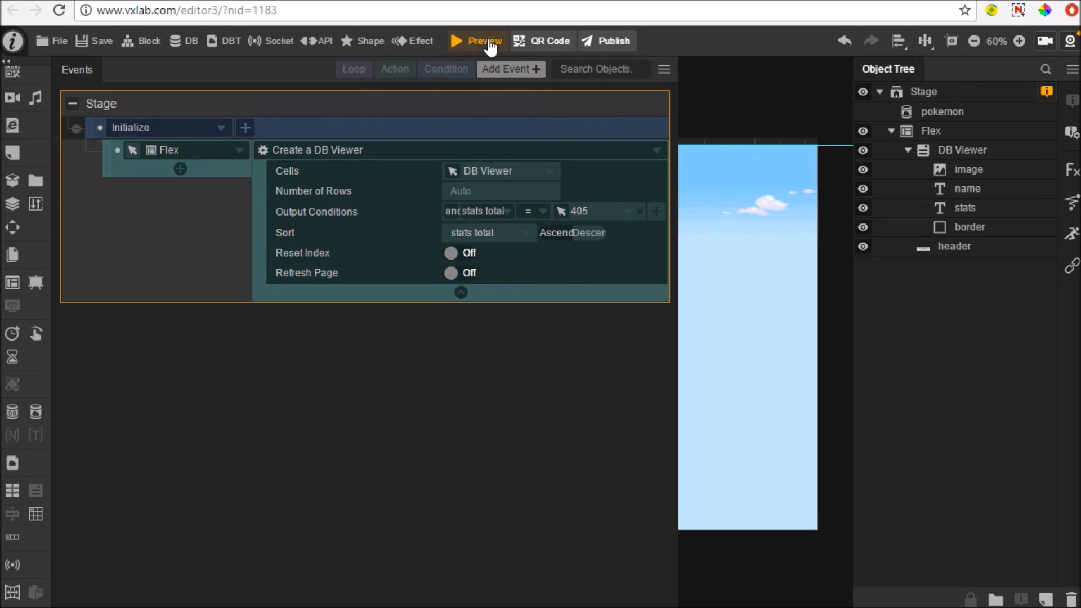